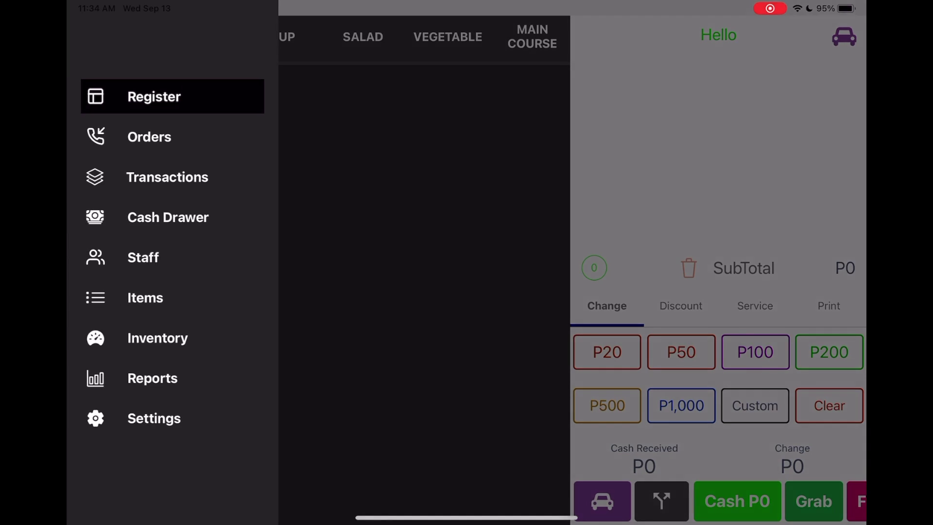
- Switch the tablet to Kitchen Screen mode from Settings, showing an empty order queue
click(103, 417)
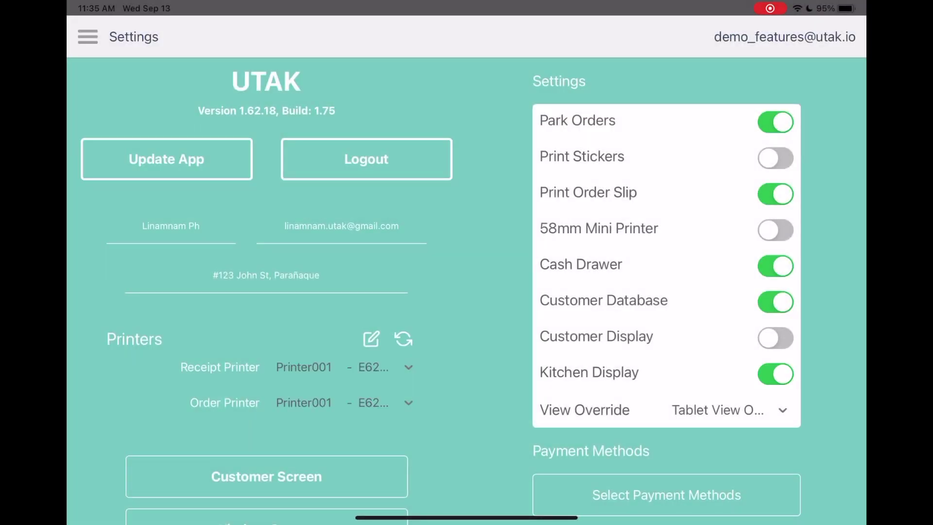
scroll(266, 291, down, 4)
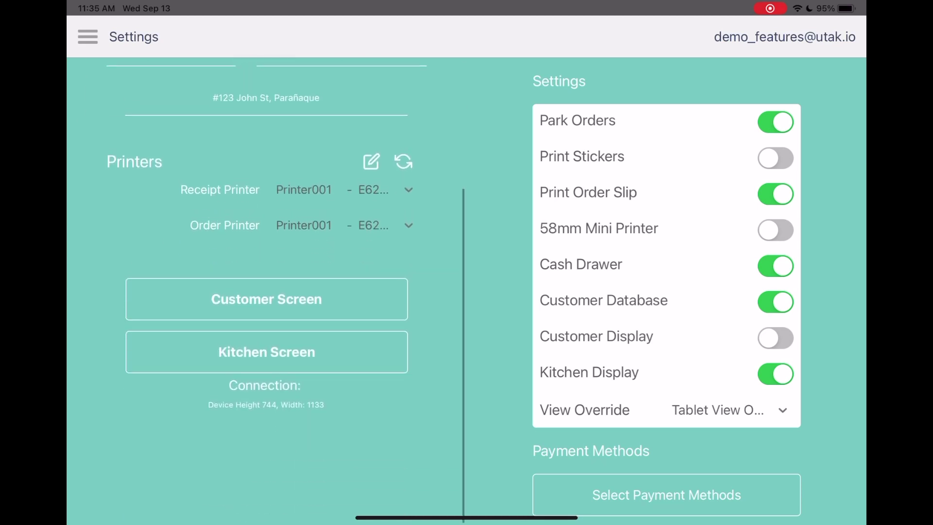
click(267, 352)
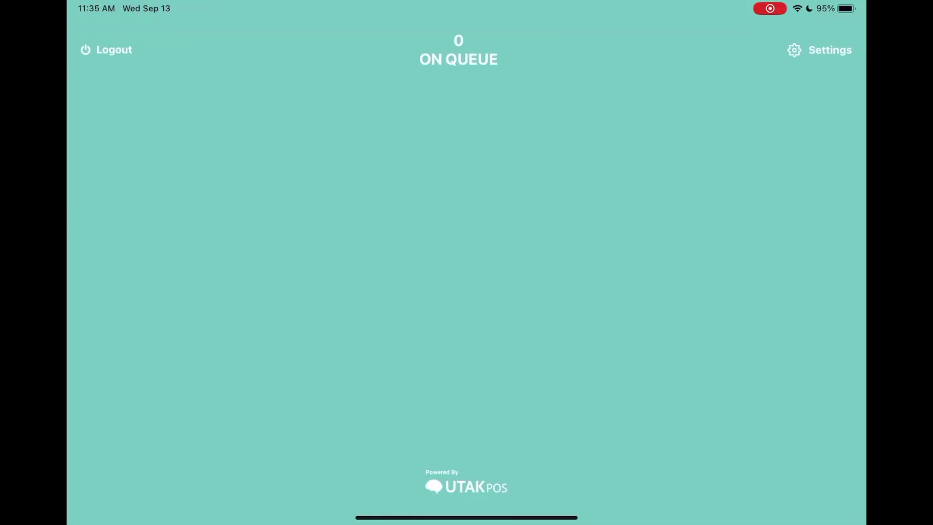
- Set the kitchen display's order printer to Printer001, disable Print Stickers, and confirm
click(819, 50)
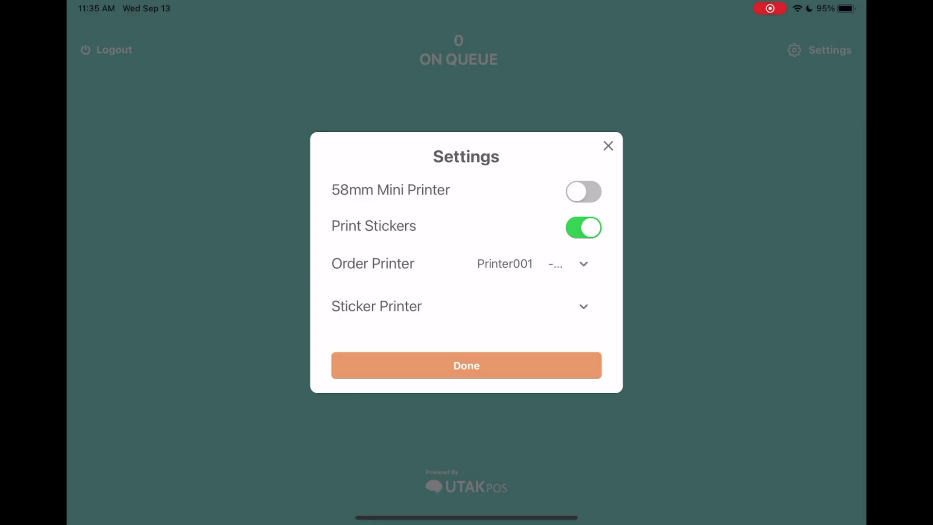
click(515, 263)
click(466, 258)
click(584, 227)
click(466, 340)
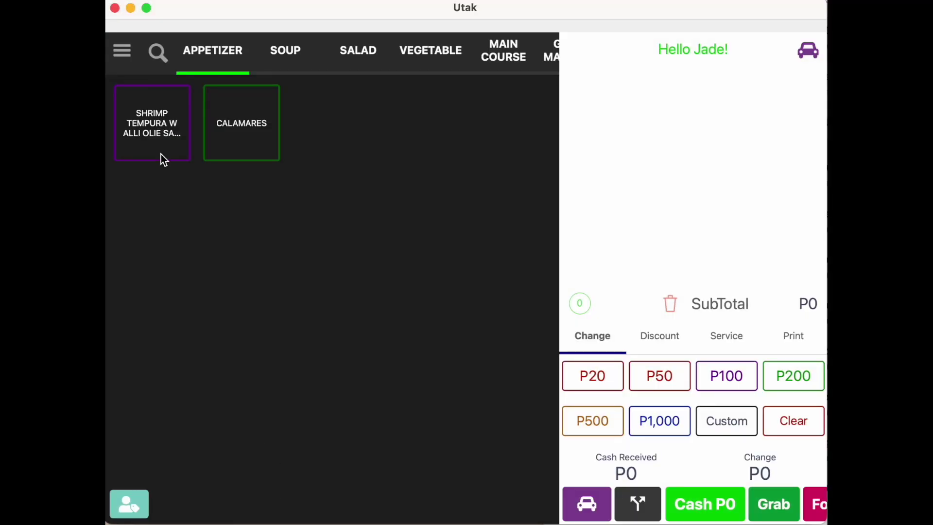
- Add Shrimp Tempura, Calamares and Mix Salad W Veggies to the order
click(173, 130)
click(238, 117)
click(353, 53)
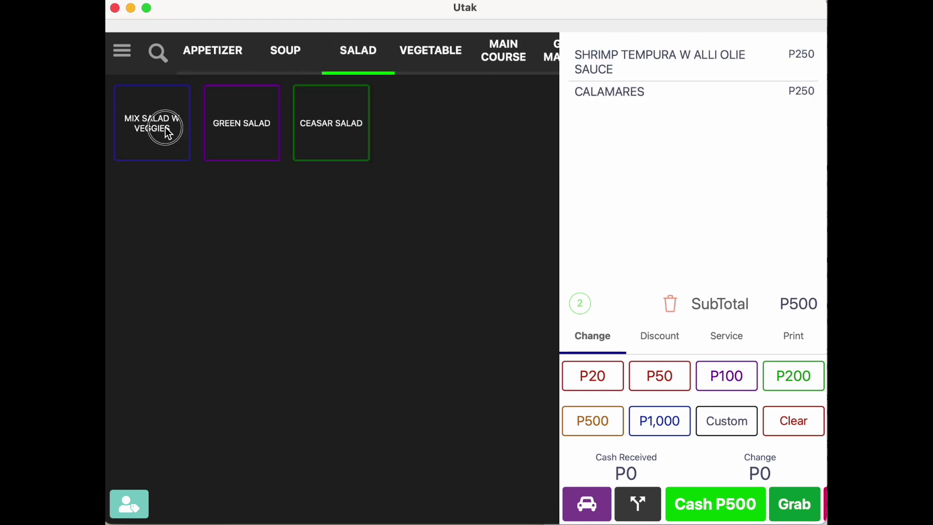
click(167, 129)
- Note Calamares as 'Extra spicy' and settle the P1,000 order in cash
click(578, 104)
click(414, 353)
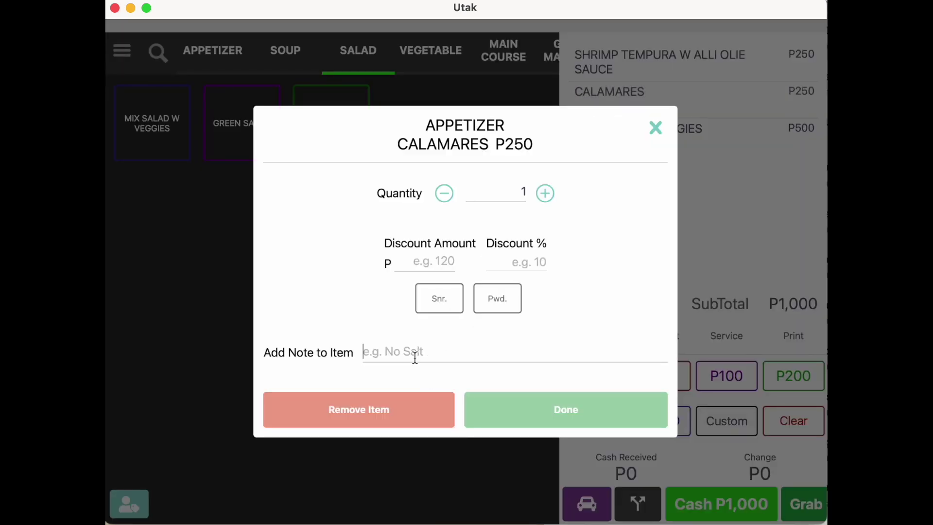
text(Extra spicy)
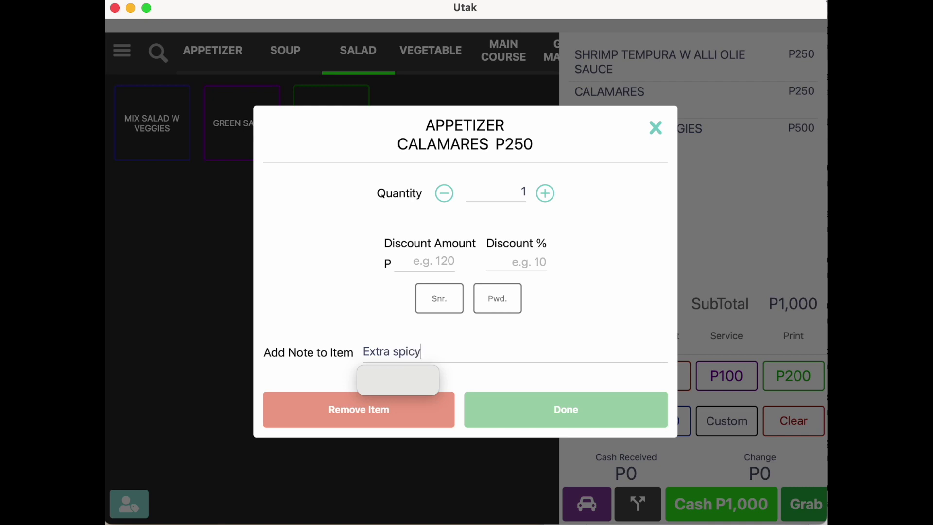
click(603, 413)
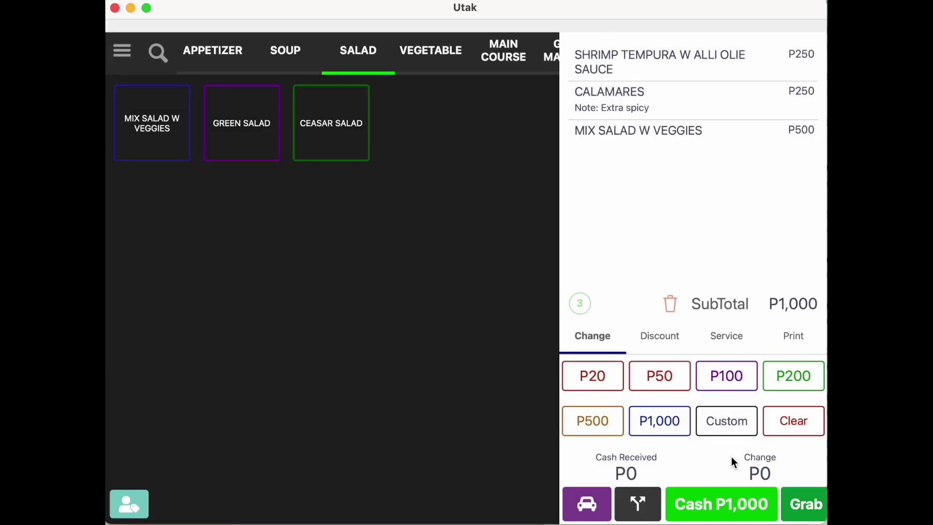
click(727, 503)
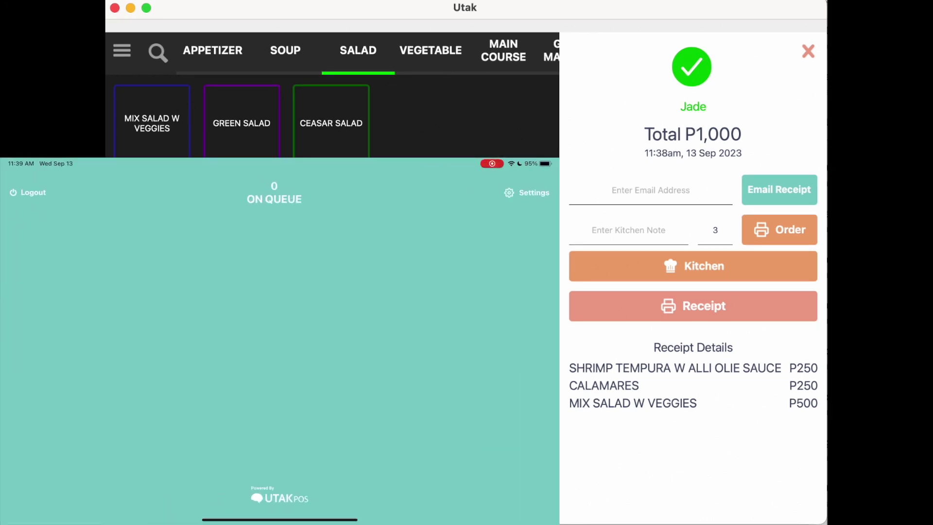
- Enter the customer's name as kitchen note and send the paid order to the kitchen display
click(606, 228)
text(Nikko)
click(658, 264)
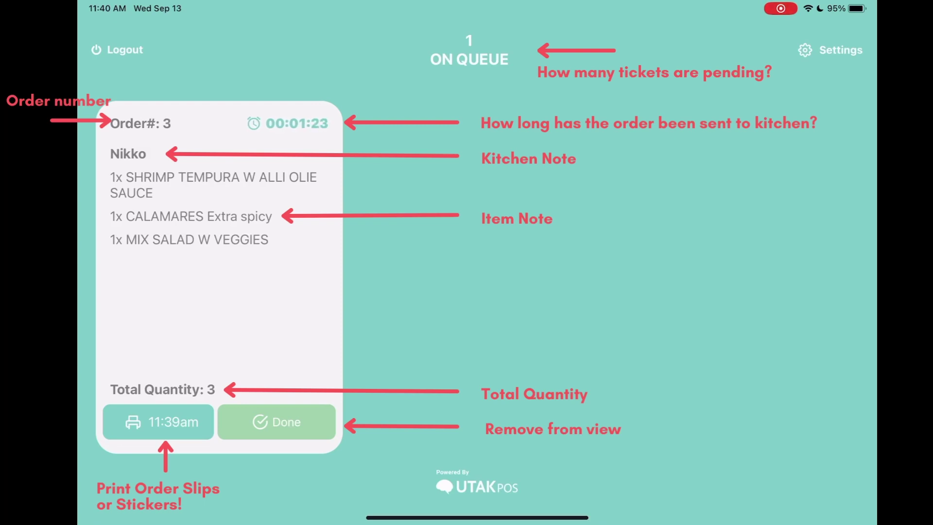
- Print the order slip for Order#3 from its 11:39am kitchen ticket
click(158, 422)
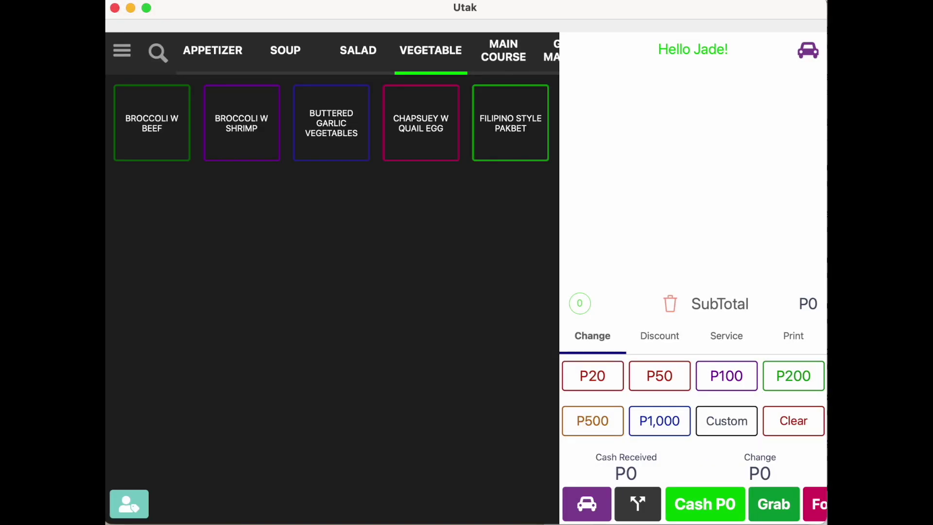
- Add Chapsuey W Quail Egg, Filipino Style Pakbet and Buttered Garlic Vegetables to the order
click(420, 133)
click(512, 137)
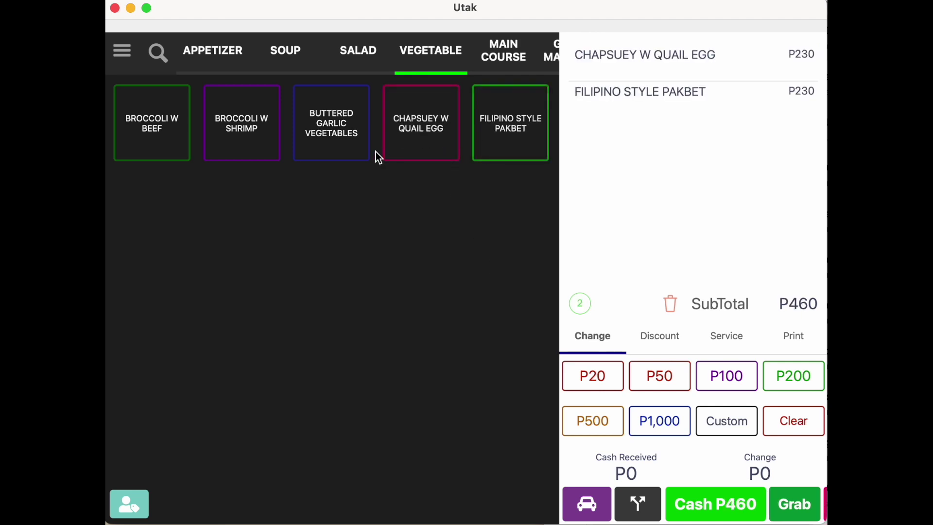
click(359, 153)
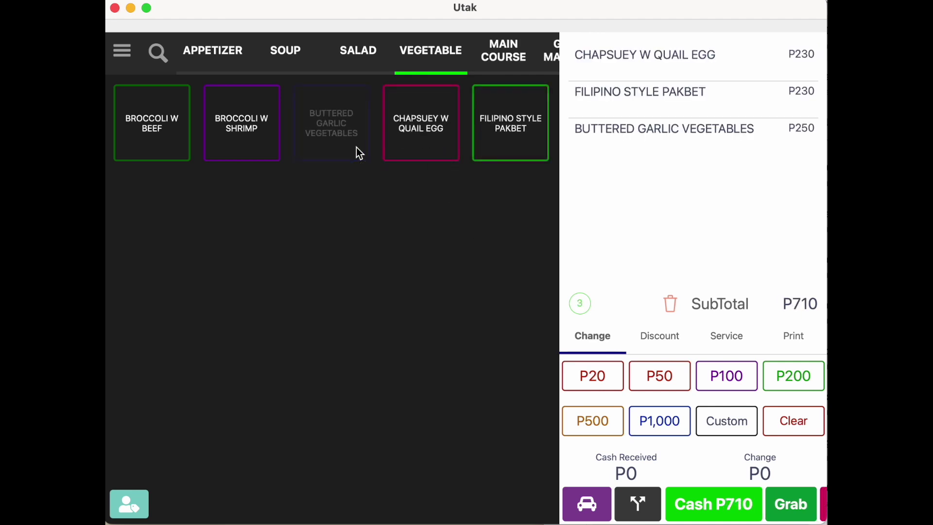
- Note Buttered Garlic Vegetables as 'No spice' and enter kitchen note 'VIP 9'
click(643, 133)
click(423, 345)
key(BackSpace)
text(spice)
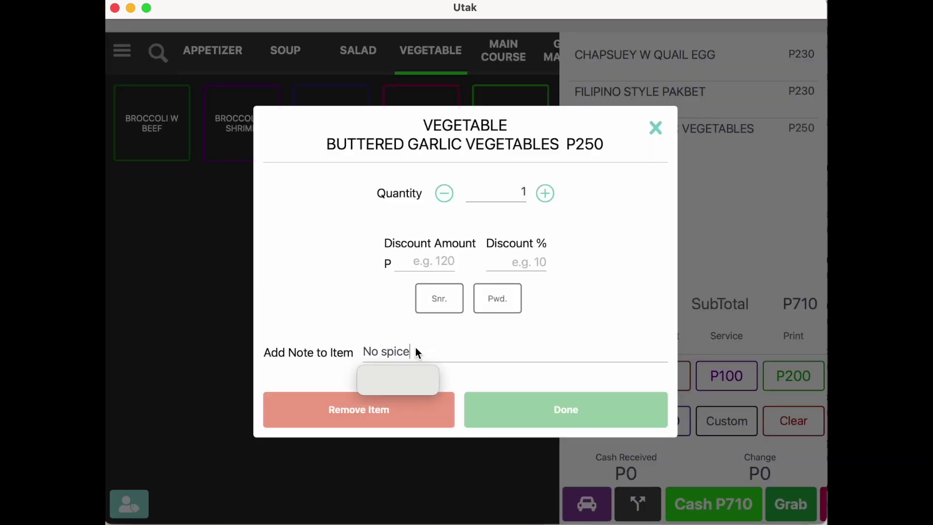
click(521, 418)
click(795, 339)
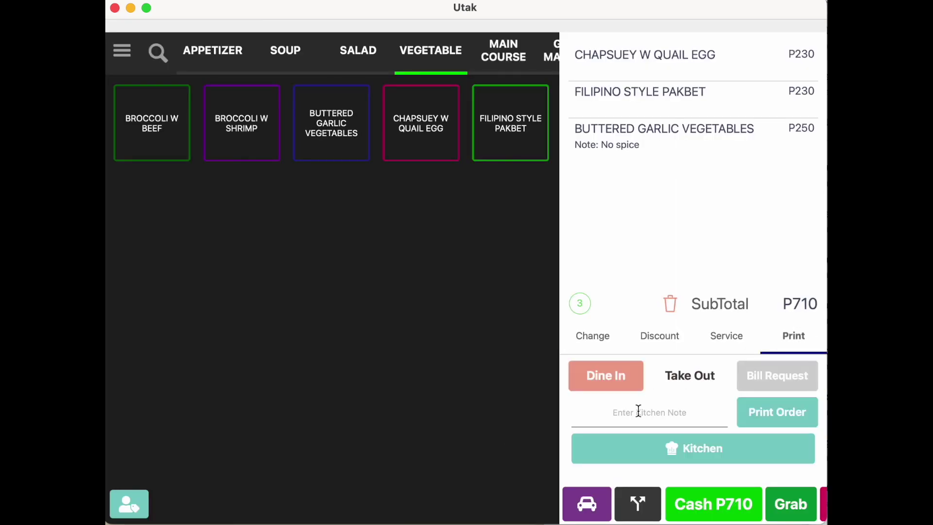
text(VIP 9)
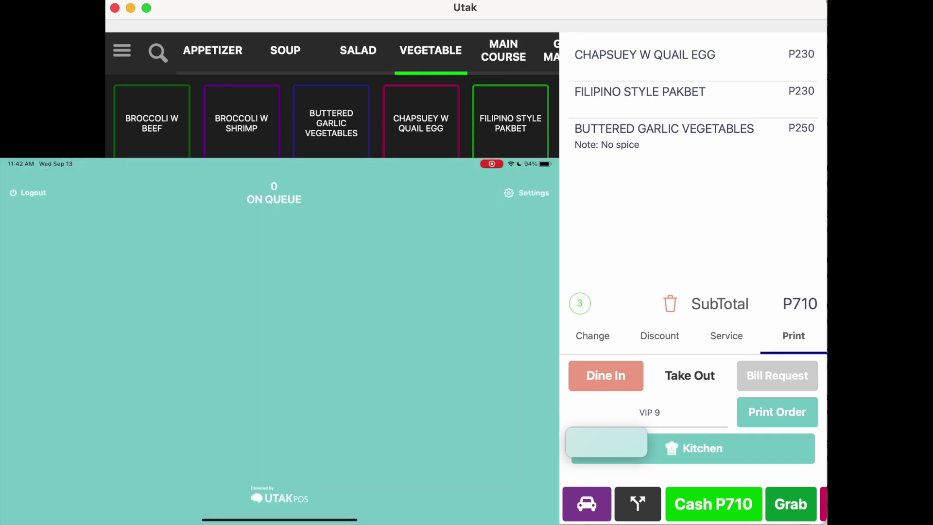
- Send the VIP 9 order to the kitchen, then park it tagged 'VIP 9' to clear the register
click(611, 431)
click(697, 448)
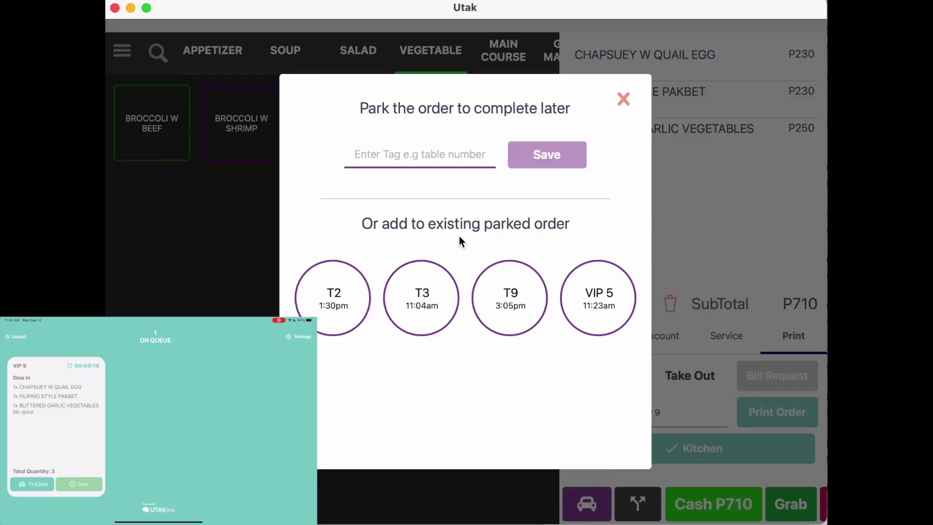
text(VIP 9)
click(537, 156)
click(804, 54)
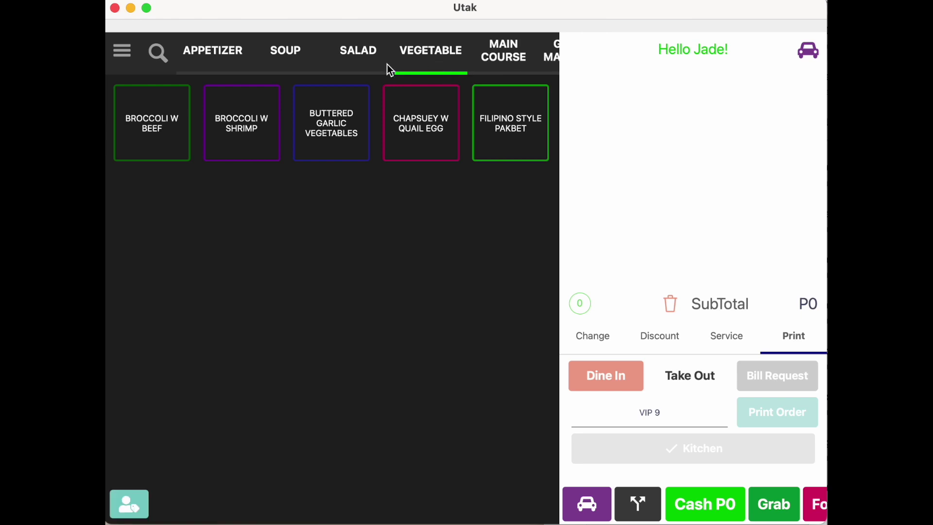
- Send Mix Salad W Veggies and Green Salad to the kitchen as 'VIP 9 - additional', then park it
click(358, 52)
click(245, 127)
click(670, 415)
text(- a)
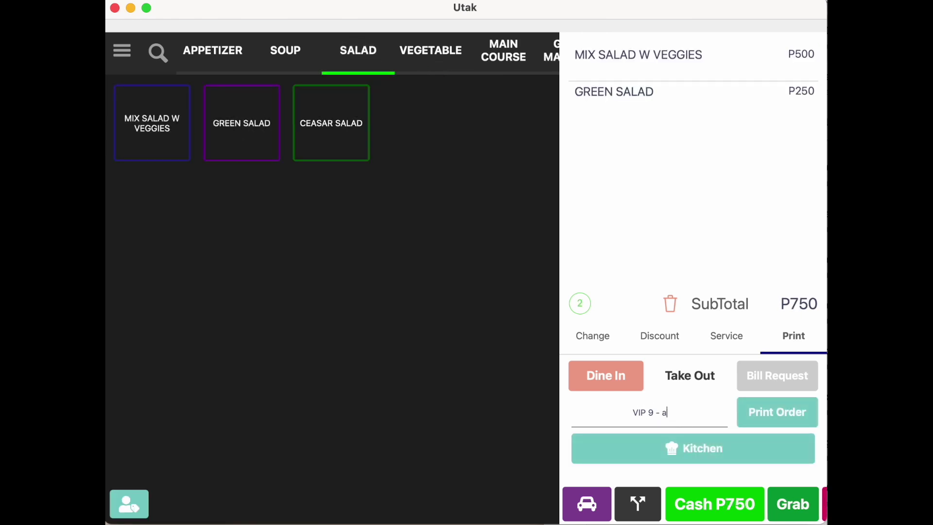
text(dditional)
click(659, 446)
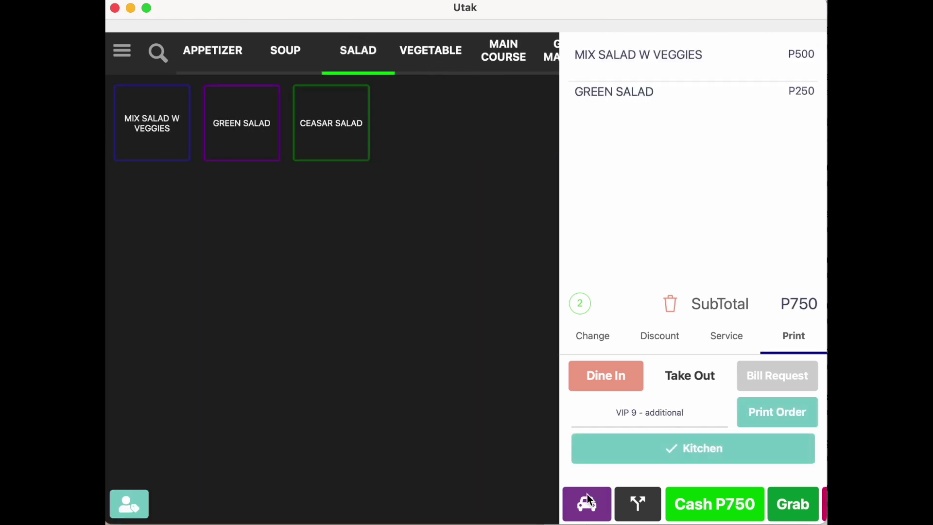
click(587, 493)
click(472, 299)
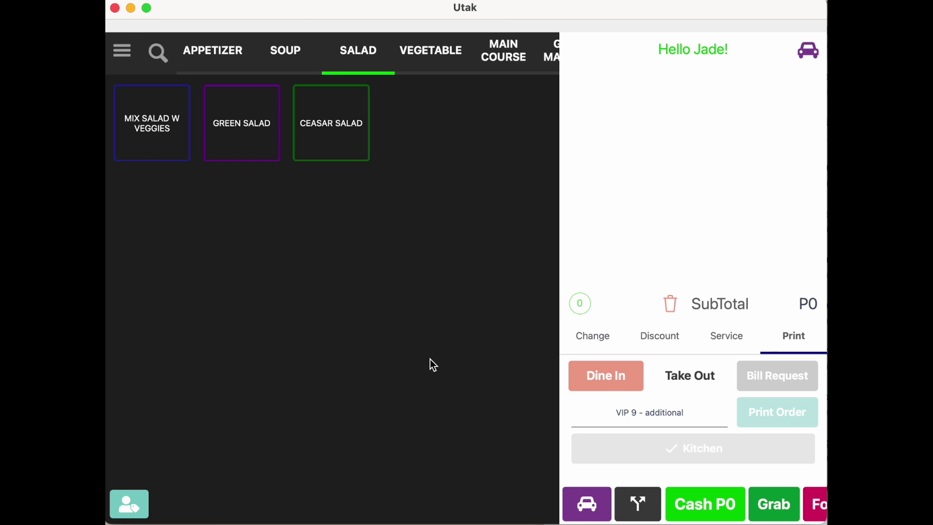
- Add Shrimp Tempura and Mix Salad W Veggies to a new order
click(229, 56)
click(183, 119)
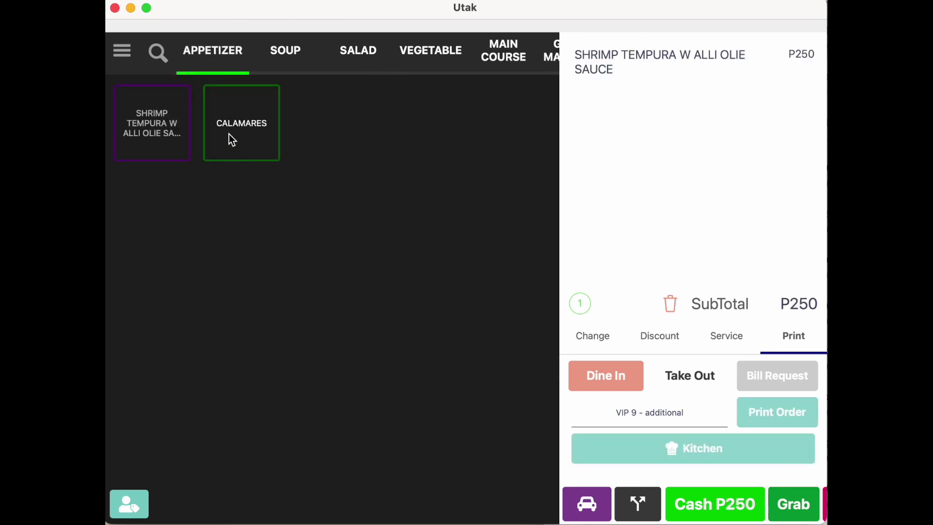
click(326, 66)
click(170, 136)
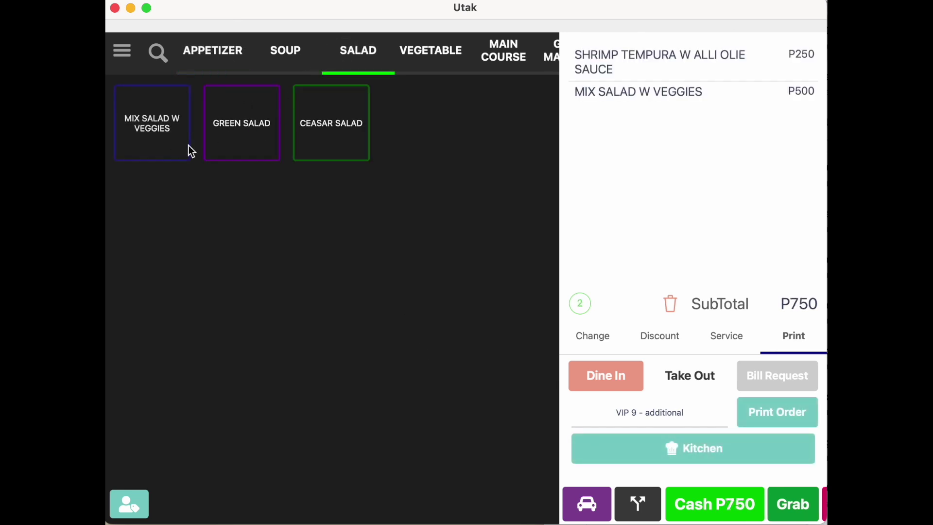
- Tag the first saved customer, pay P750 in cash, and send the order to the kitchen
click(129, 504)
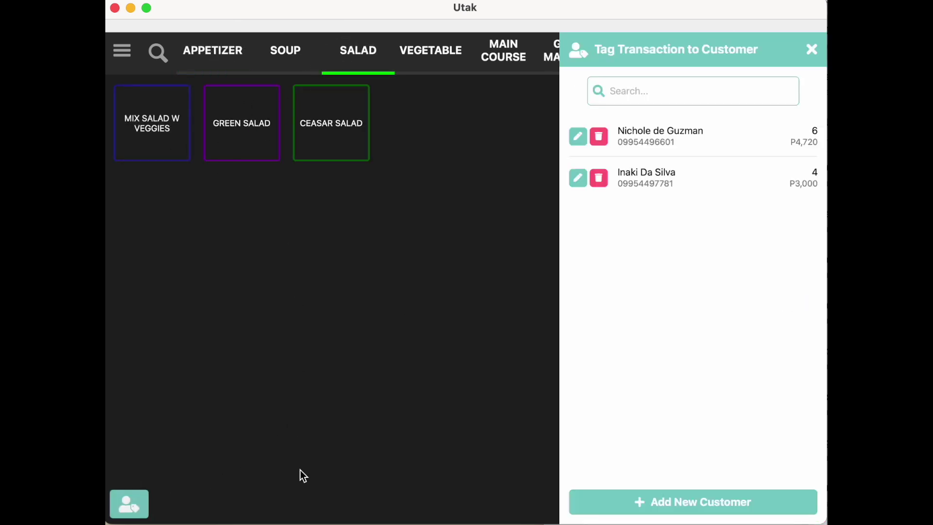
click(644, 146)
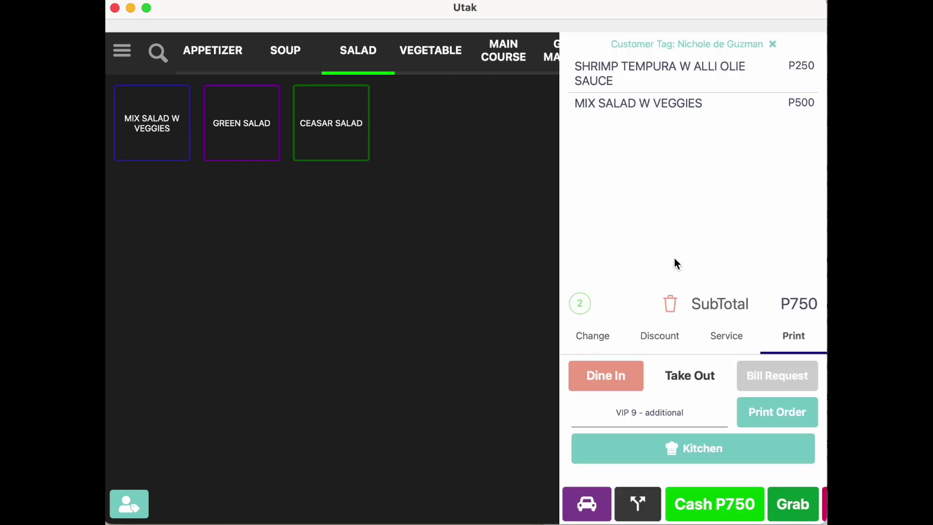
click(690, 505)
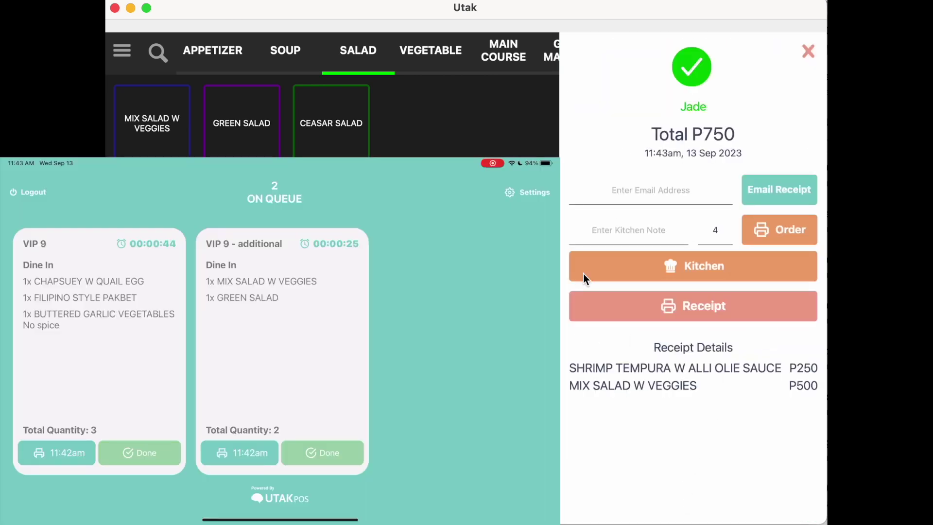
click(583, 273)
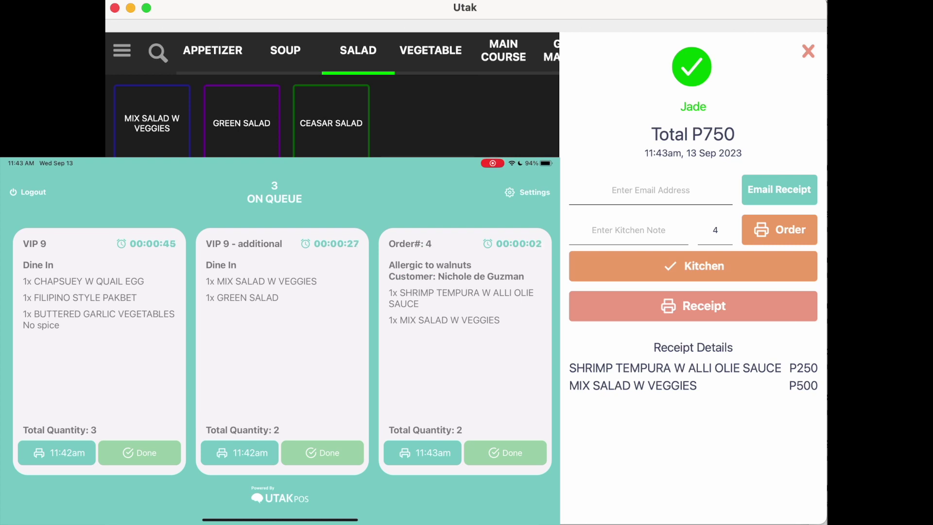